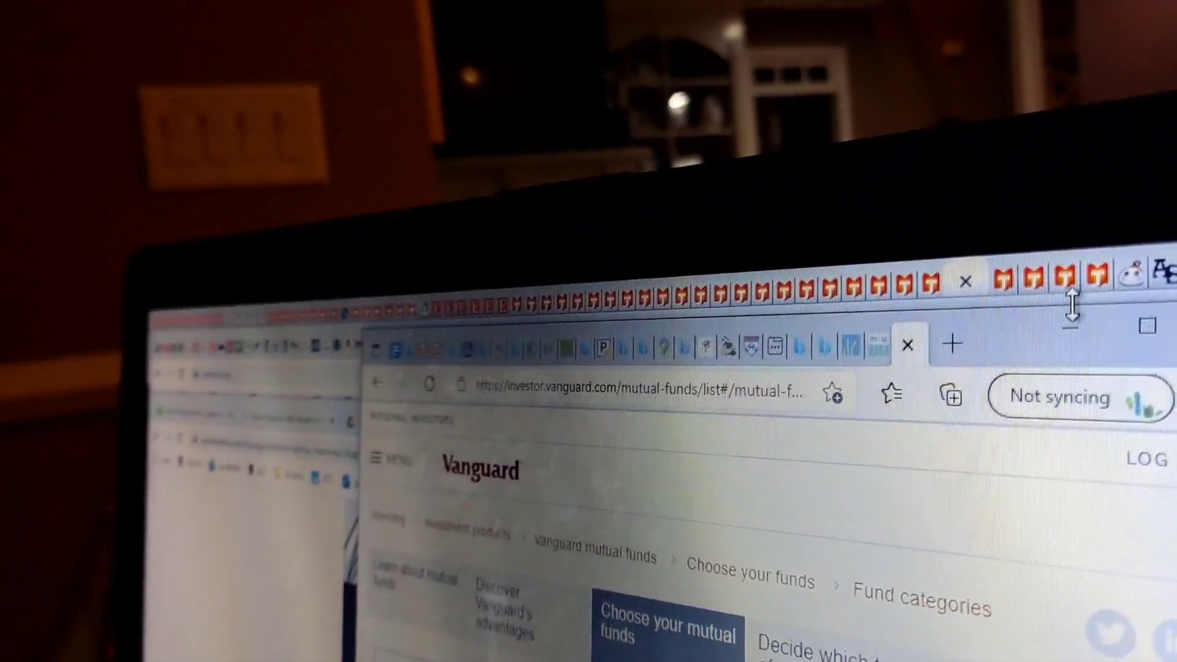
Drag the Vanguard Edge window's top edge down to expose the crowded Chrome windows
{"action": "left_click_drag", "start_coordinate": [1072, 304], "coordinate": [1067, 387]}
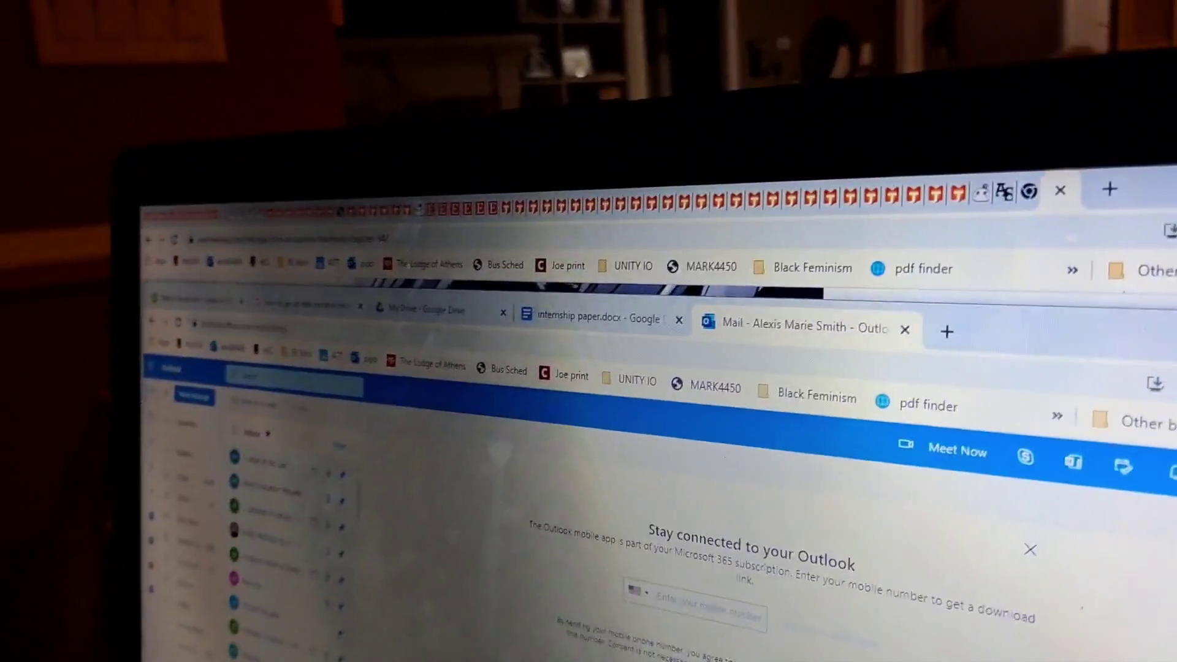
Switch the Chrome window from the Outlook inbox to the UNITY IO homepage
{"action": "left_click", "coordinate": [641, 379]}
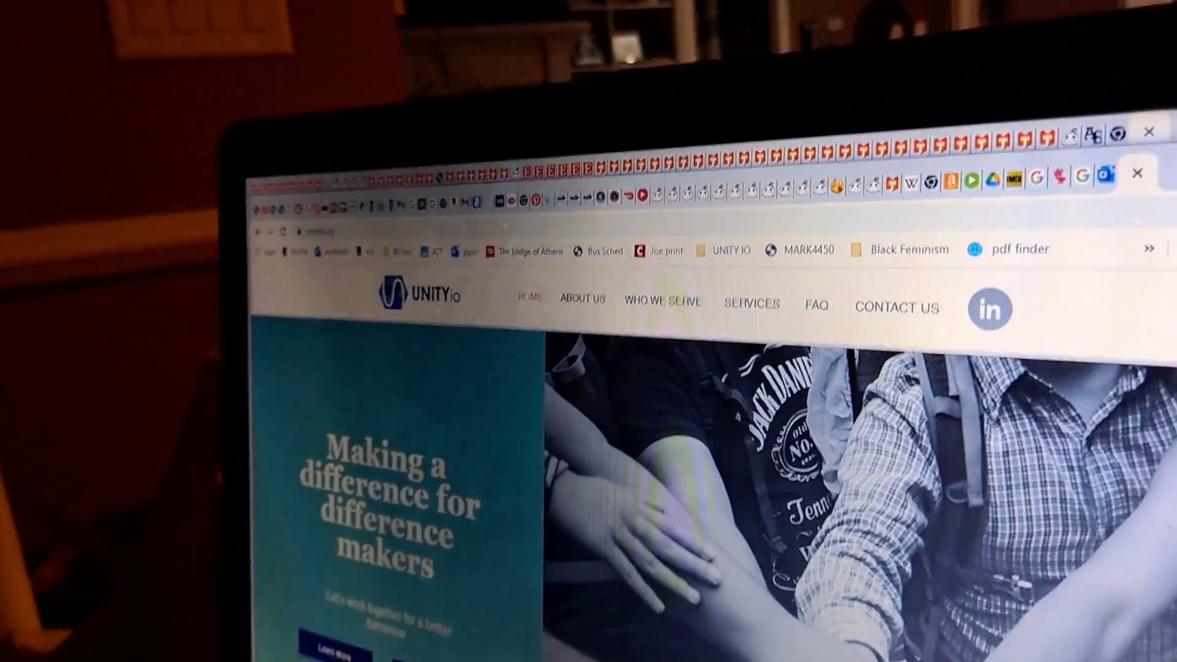
Switch to the next Chrome tab, the manga chapter page, with Ctrl+Tab
{"action": "key", "text": "ctrl+Tab"}
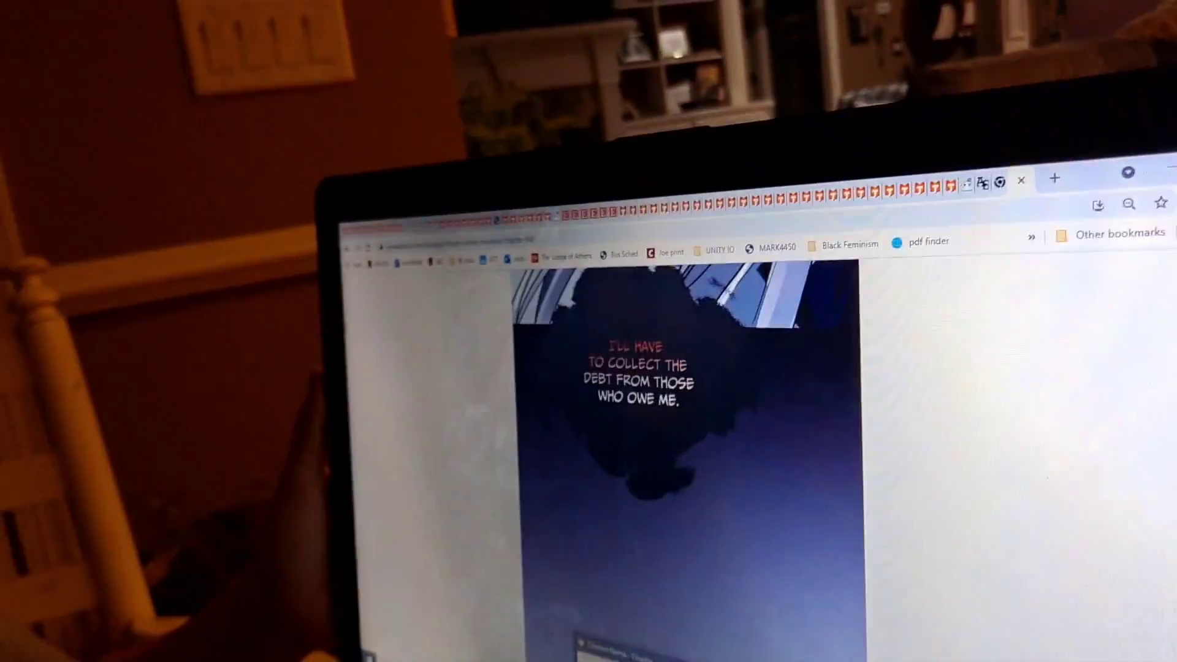